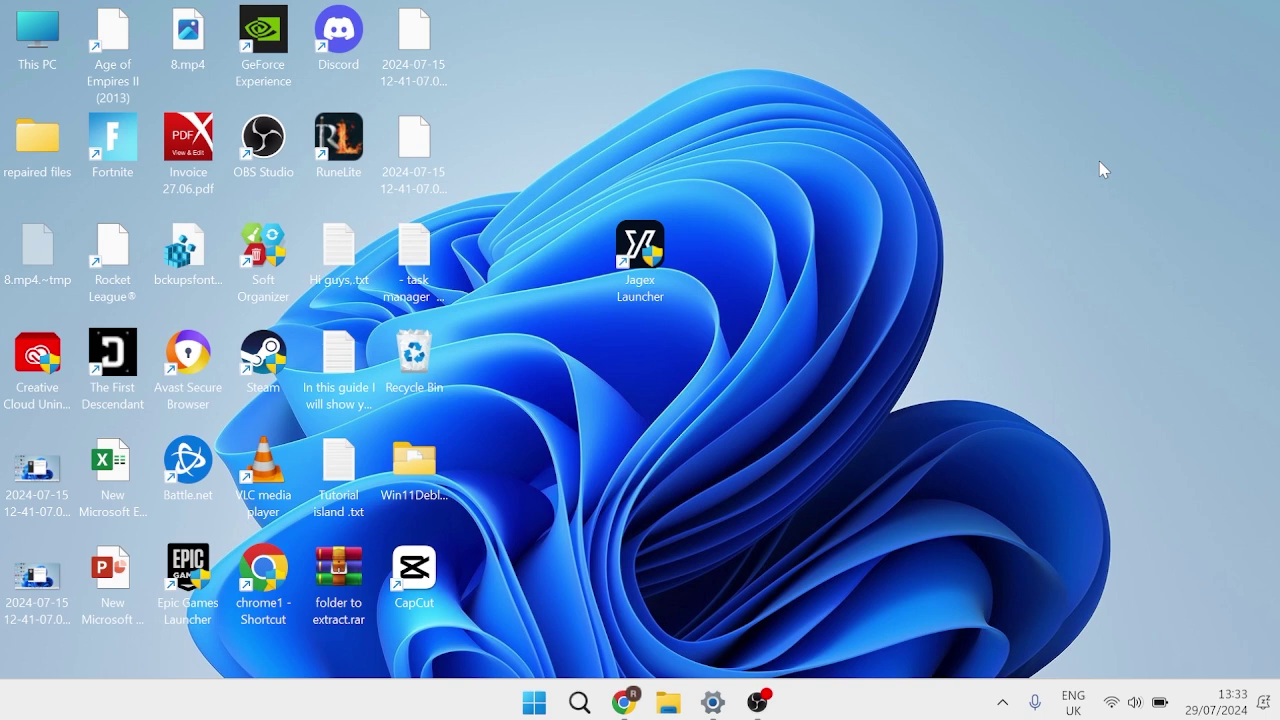
Search the Start menu for 'settings' to bring up the Settings app
{"action": "key", "text": "super"}
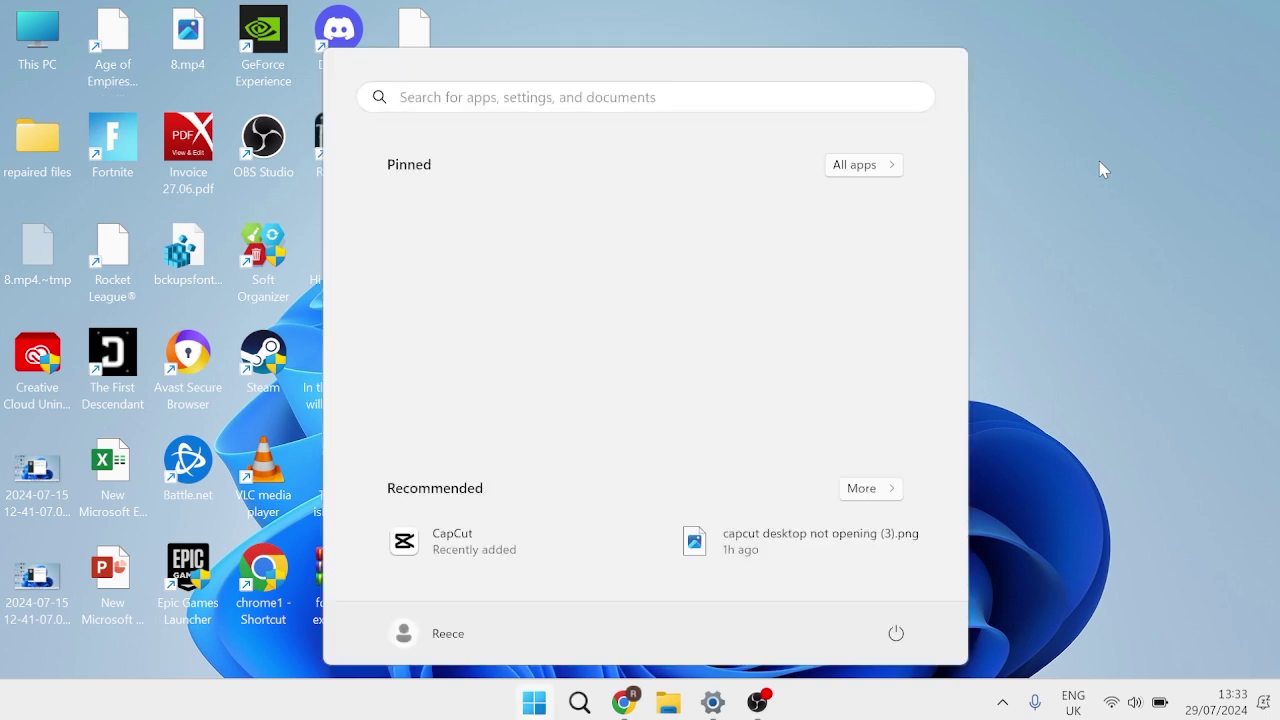
{"action": "type", "text": "settings"}
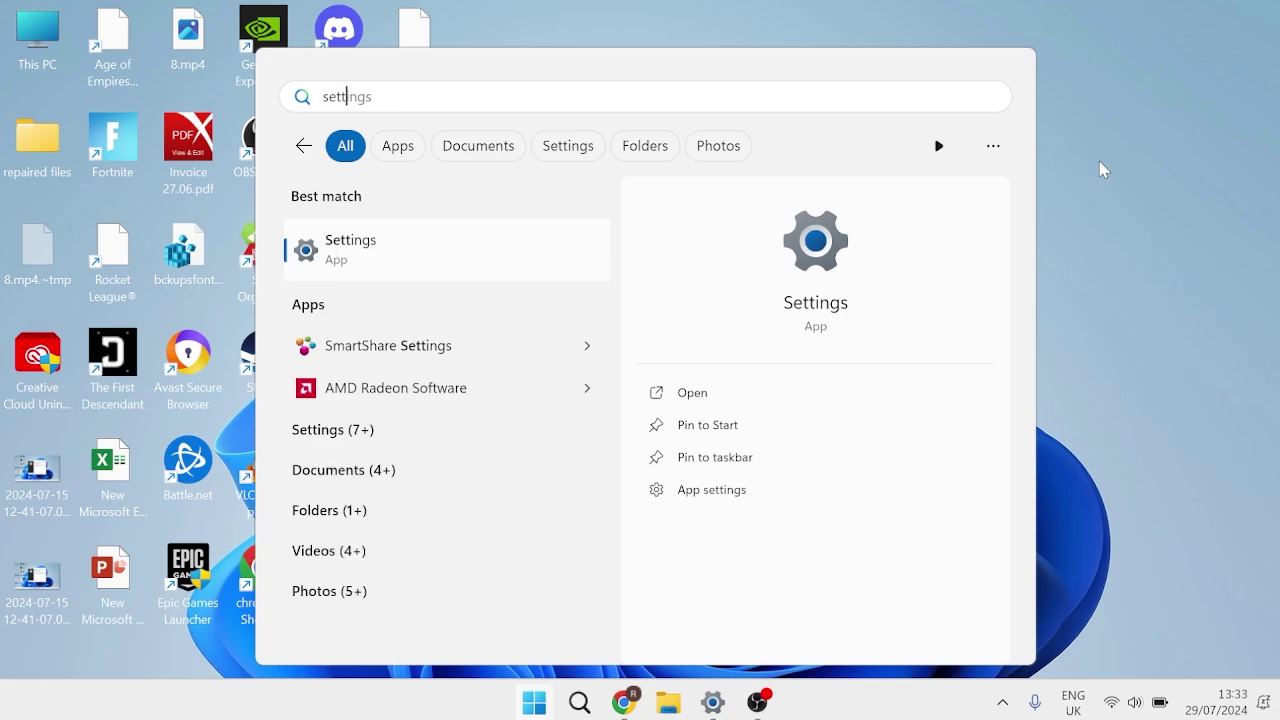
In Settings, go to System > Display and choose 125% from the Scale list
{"action": "left_click", "coordinate": [534, 256]}
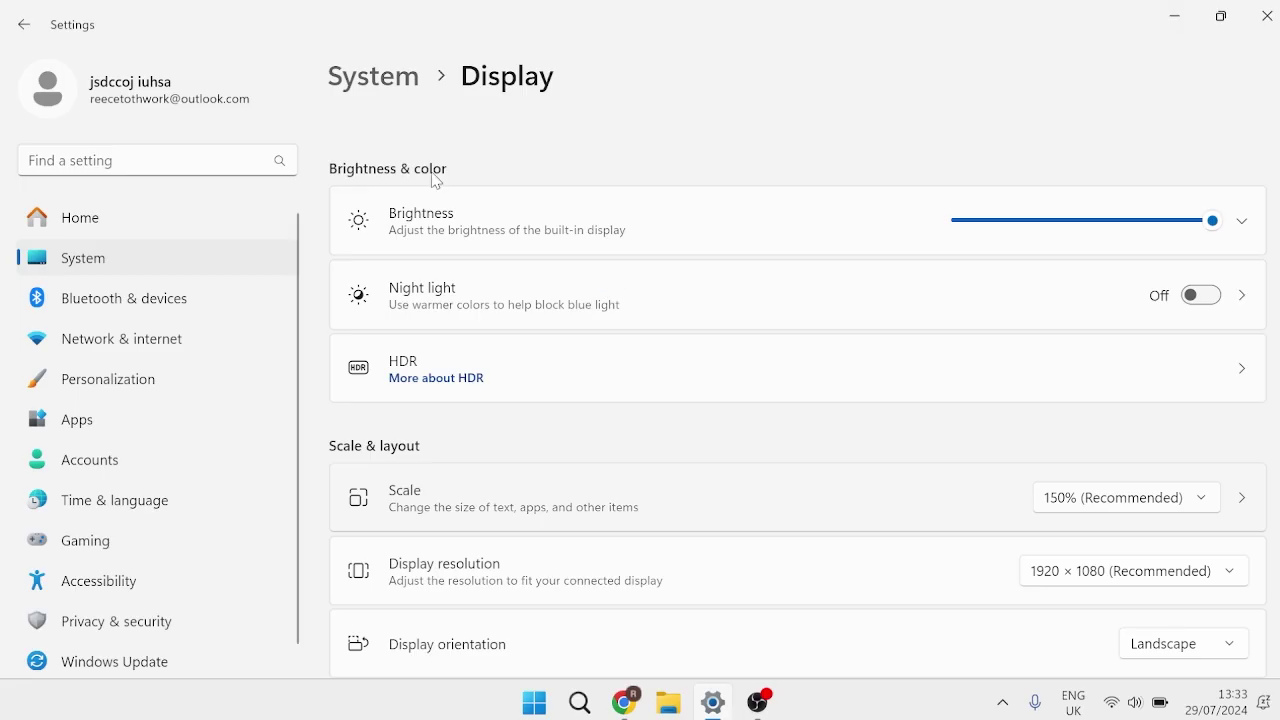
{"action": "left_click", "coordinate": [110, 266]}
{"action": "left_click", "coordinate": [517, 273]}
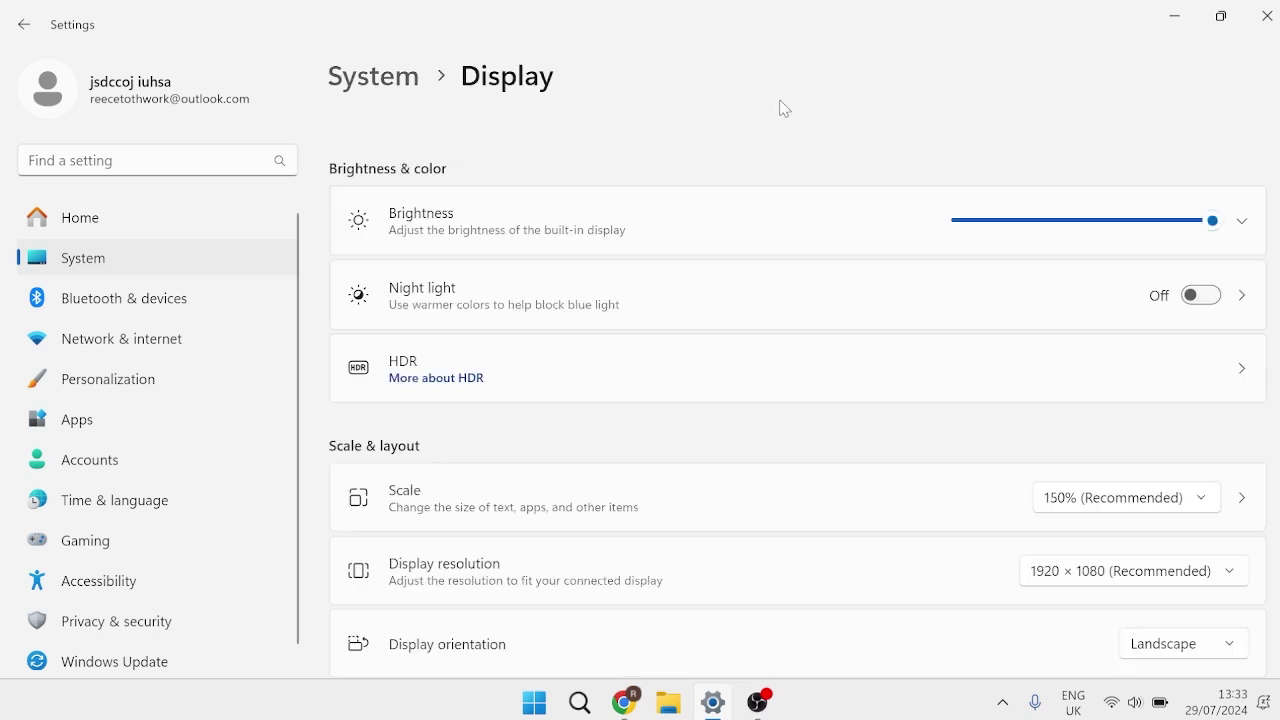
{"action": "scroll", "coordinate": [522, 259], "scroll_direction": "down", "scroll_amount": 3}
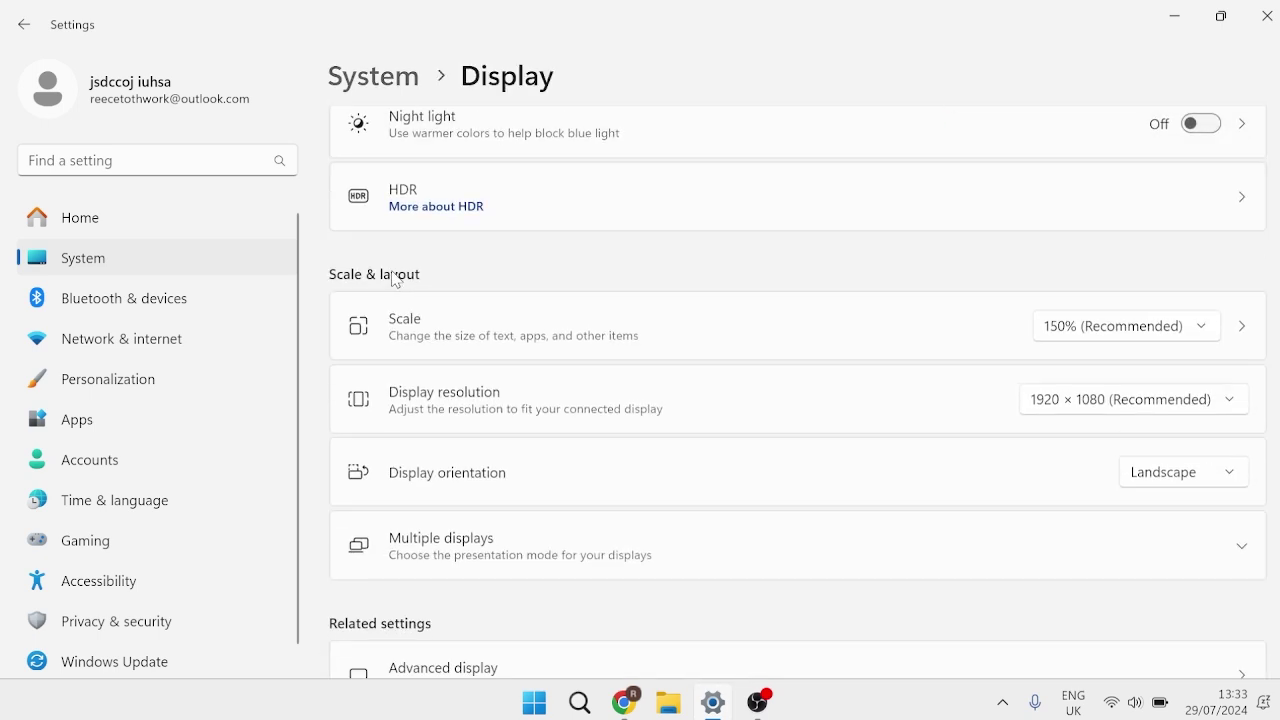
{"action": "left_click", "coordinate": [1081, 336]}
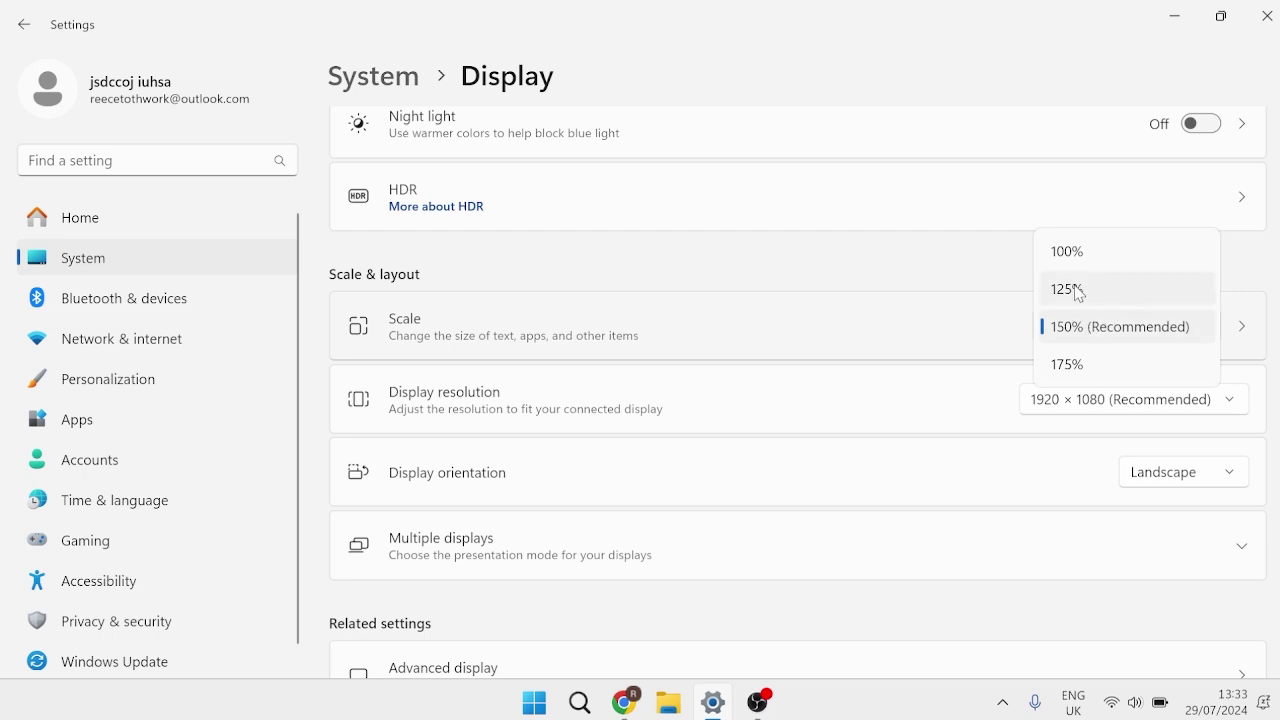
{"action": "left_click", "coordinate": [1077, 292]}
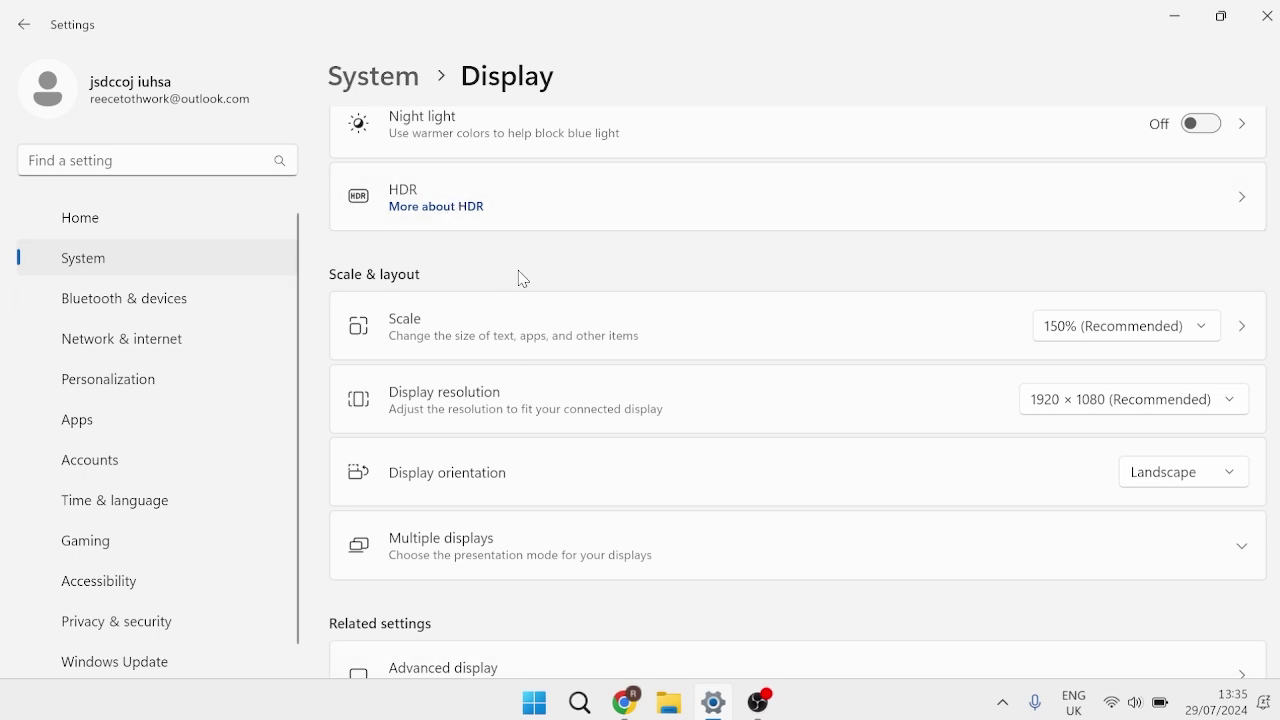
Close Settings, search Google in Chrome for 'windhawk' and open the windhawk.net result
{"action": "left_click", "coordinate": [1264, 12]}
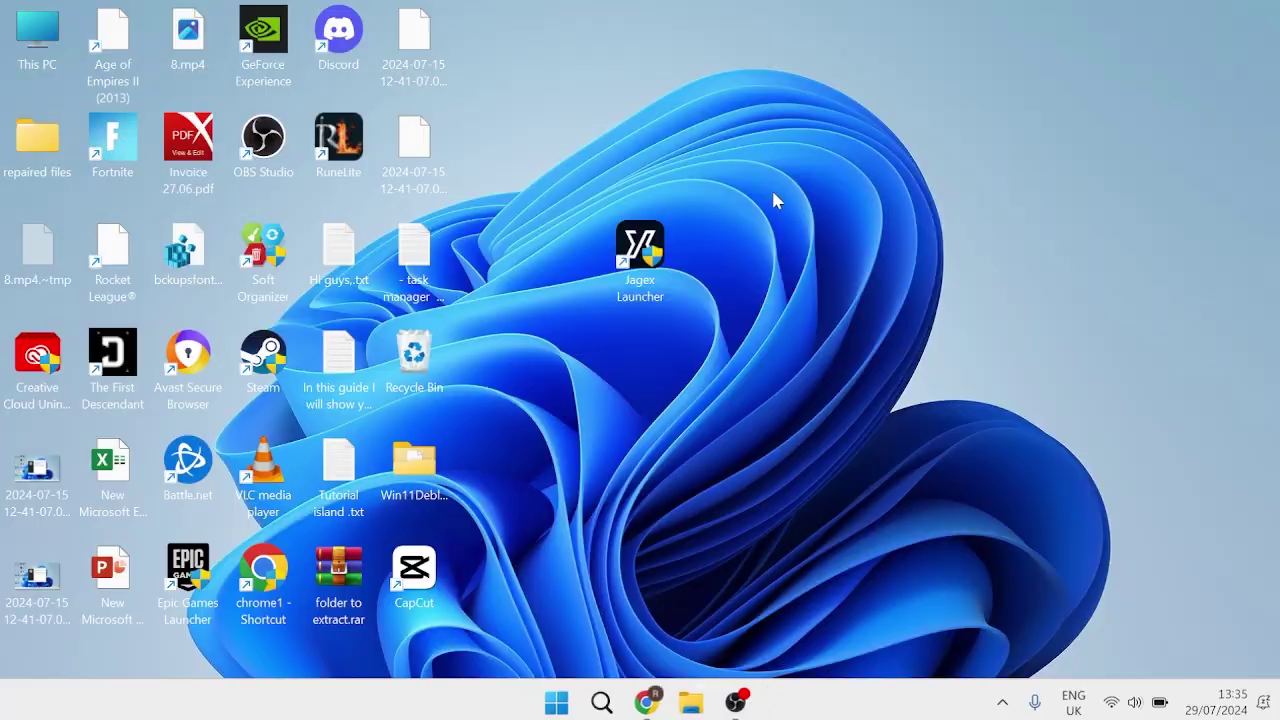
{"action": "left_click", "coordinate": [648, 702]}
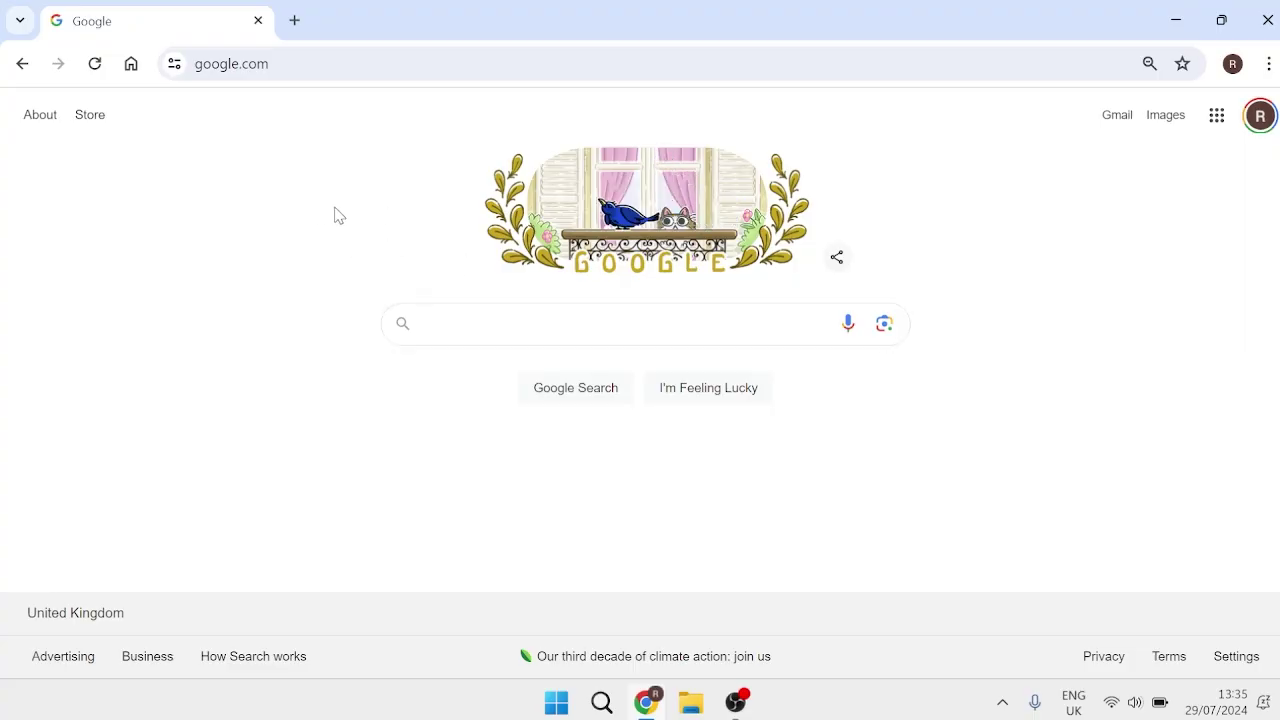
{"action": "type", "text": "windh"}
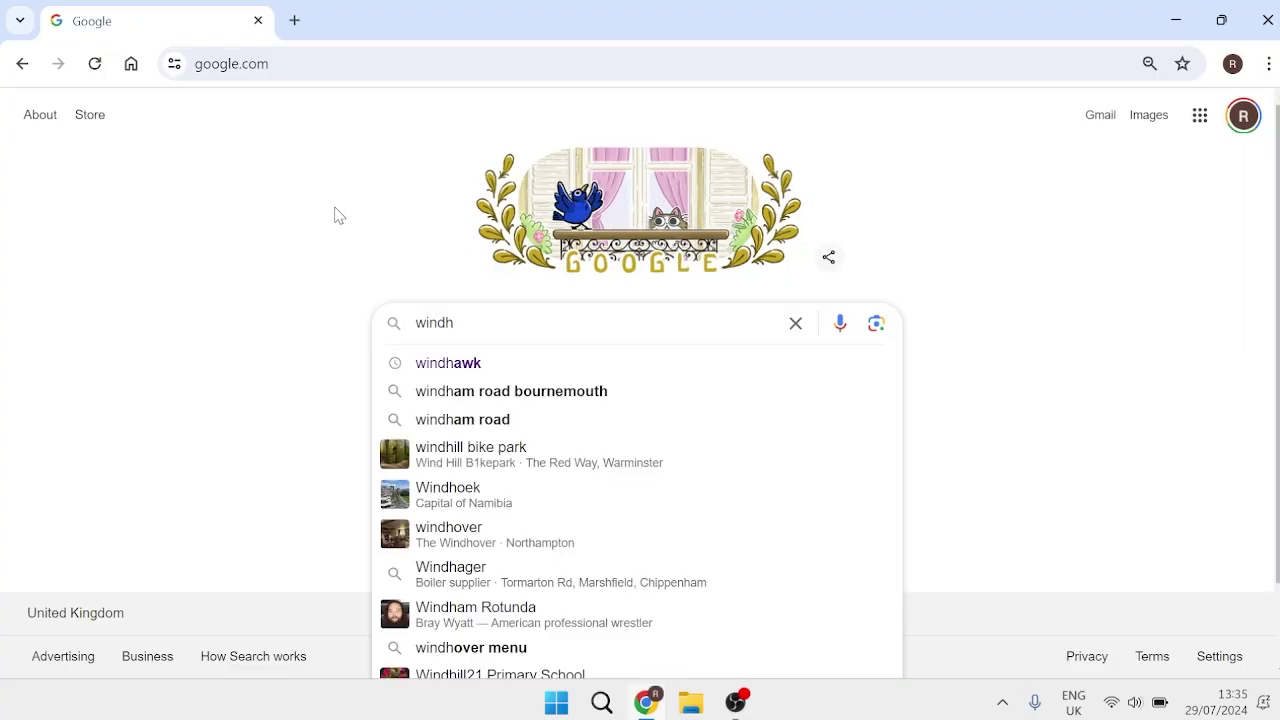
{"action": "left_click", "coordinate": [478, 378]}
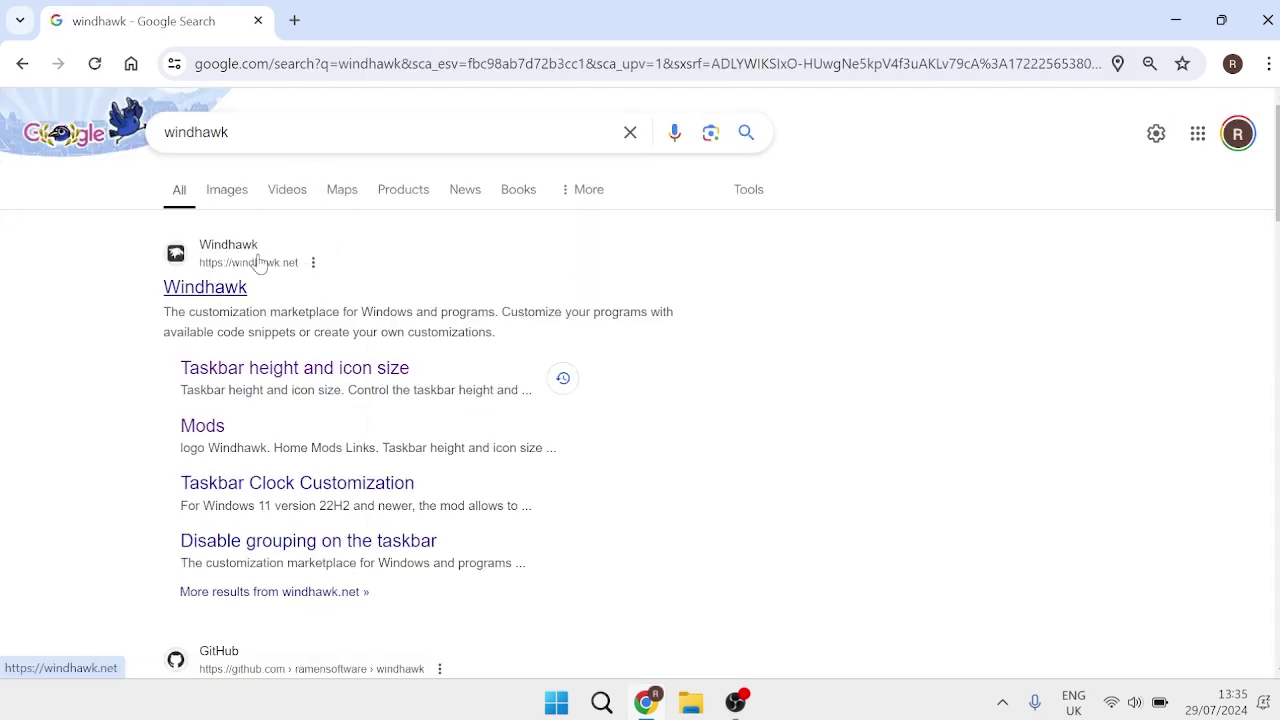
{"action": "left_click", "coordinate": [218, 287]}
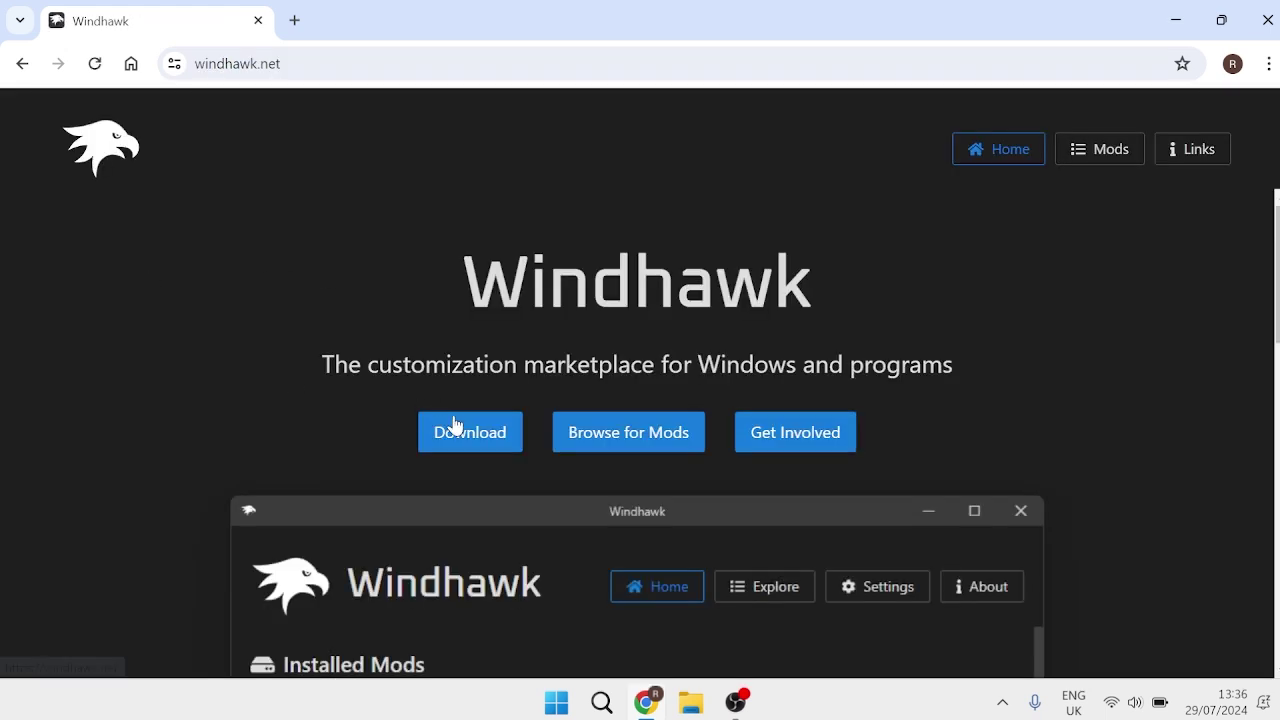
Download windhawk_setup.exe from windhawk.net and run it from Chrome's downloads list
{"action": "left_click", "coordinate": [460, 440]}
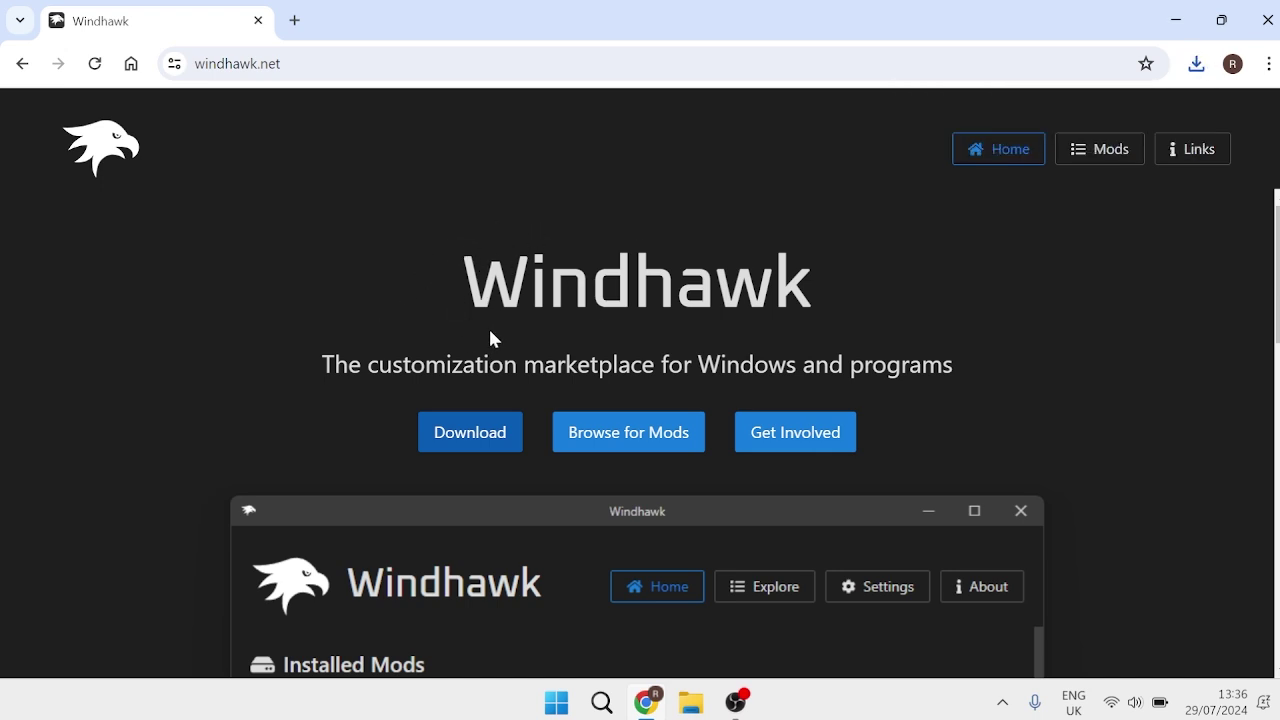
{"action": "left_click", "coordinate": [1201, 71]}
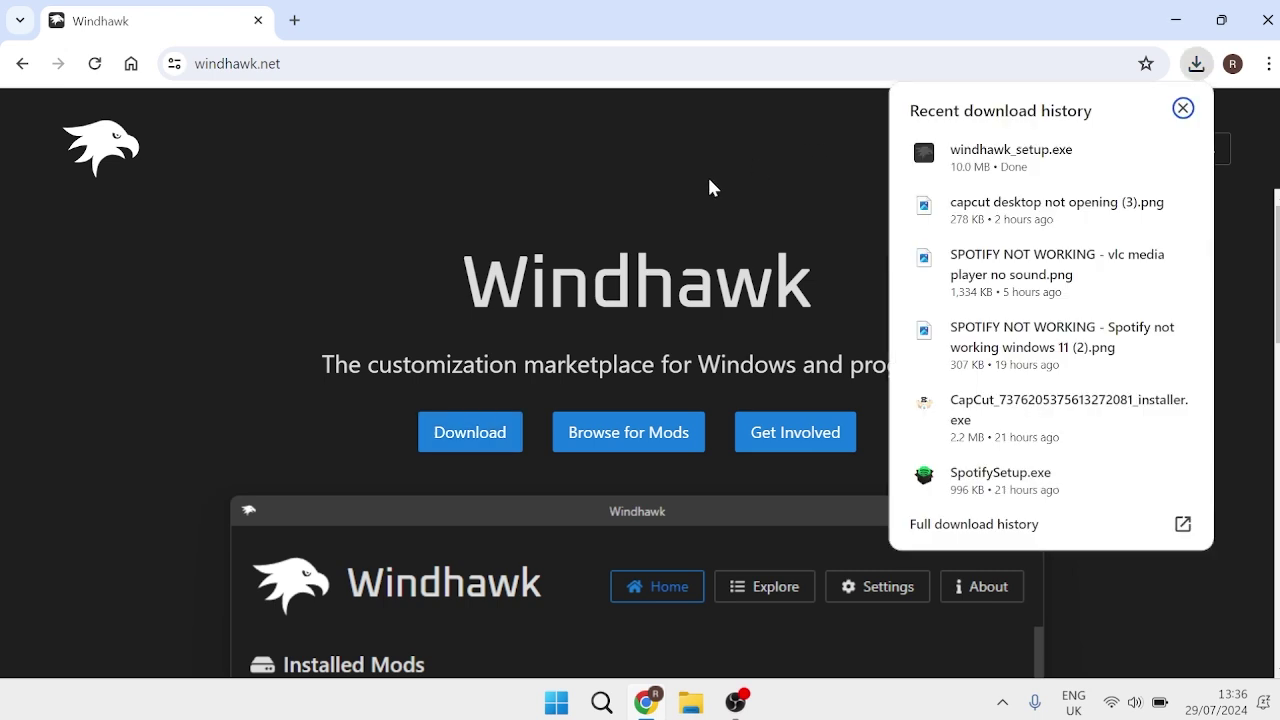
{"action": "left_click", "coordinate": [1002, 155]}
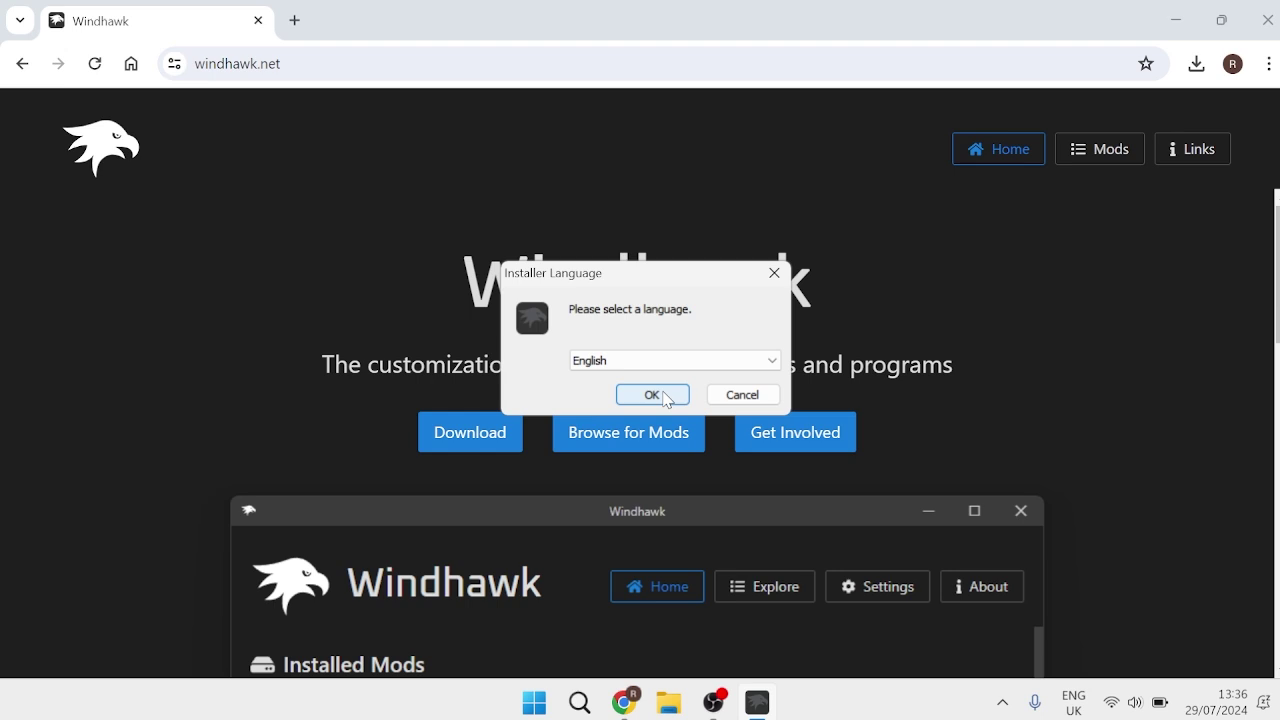
Install Windhawk in English as a Standard installation to C:\Program Files\Windhawk and launch it
{"action": "left_click", "coordinate": [651, 395]}
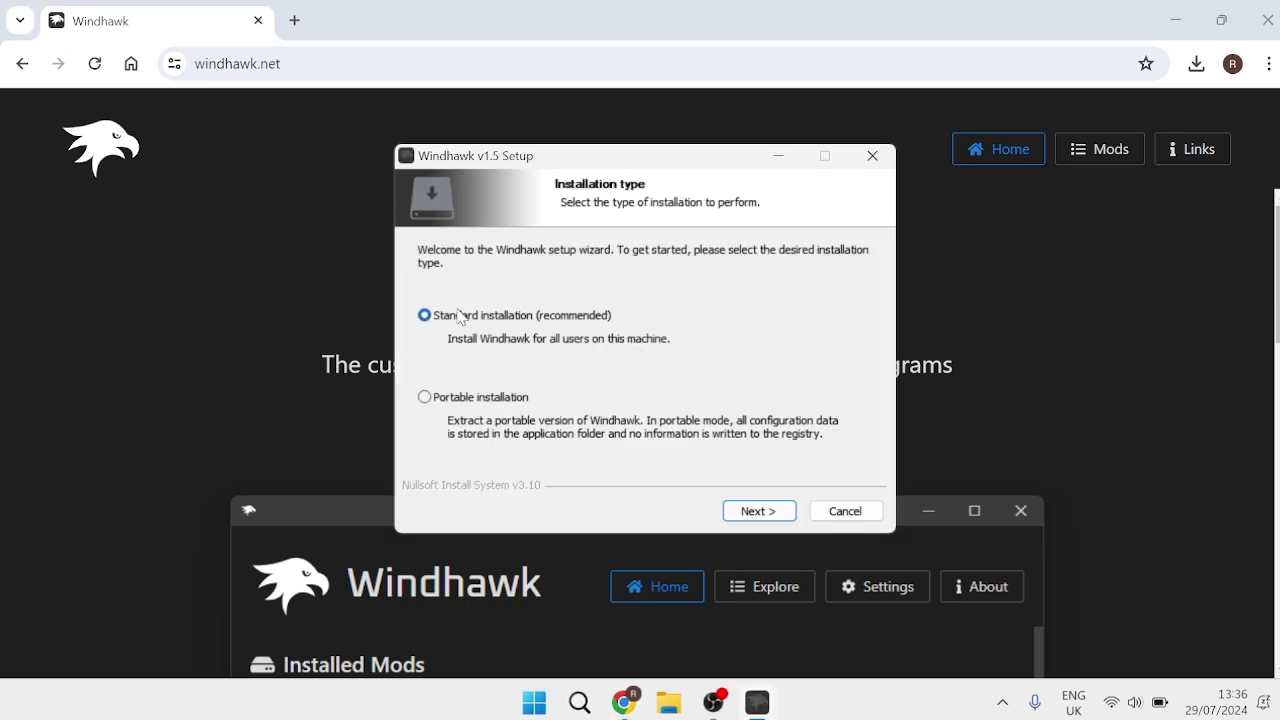
{"action": "left_click", "coordinate": [752, 511]}
{"action": "left_click", "coordinate": [768, 511]}
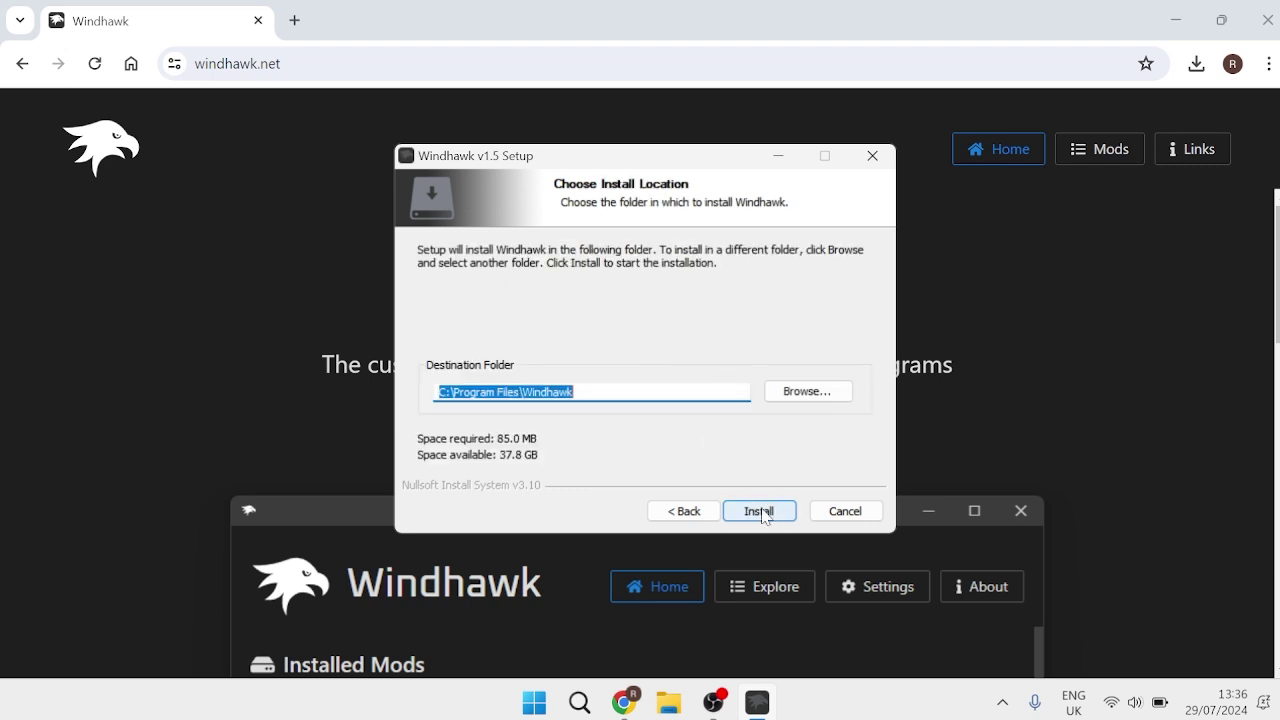
{"action": "left_click", "coordinate": [759, 511]}
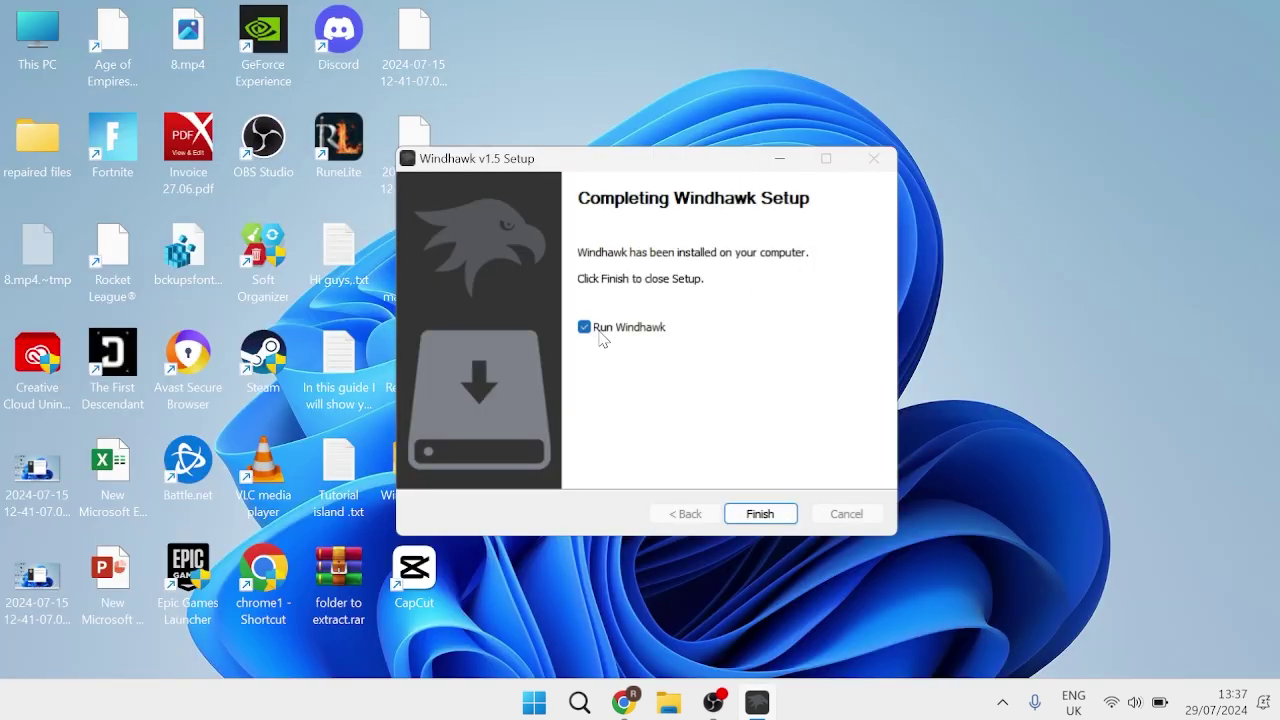
{"action": "left_click", "coordinate": [761, 514]}
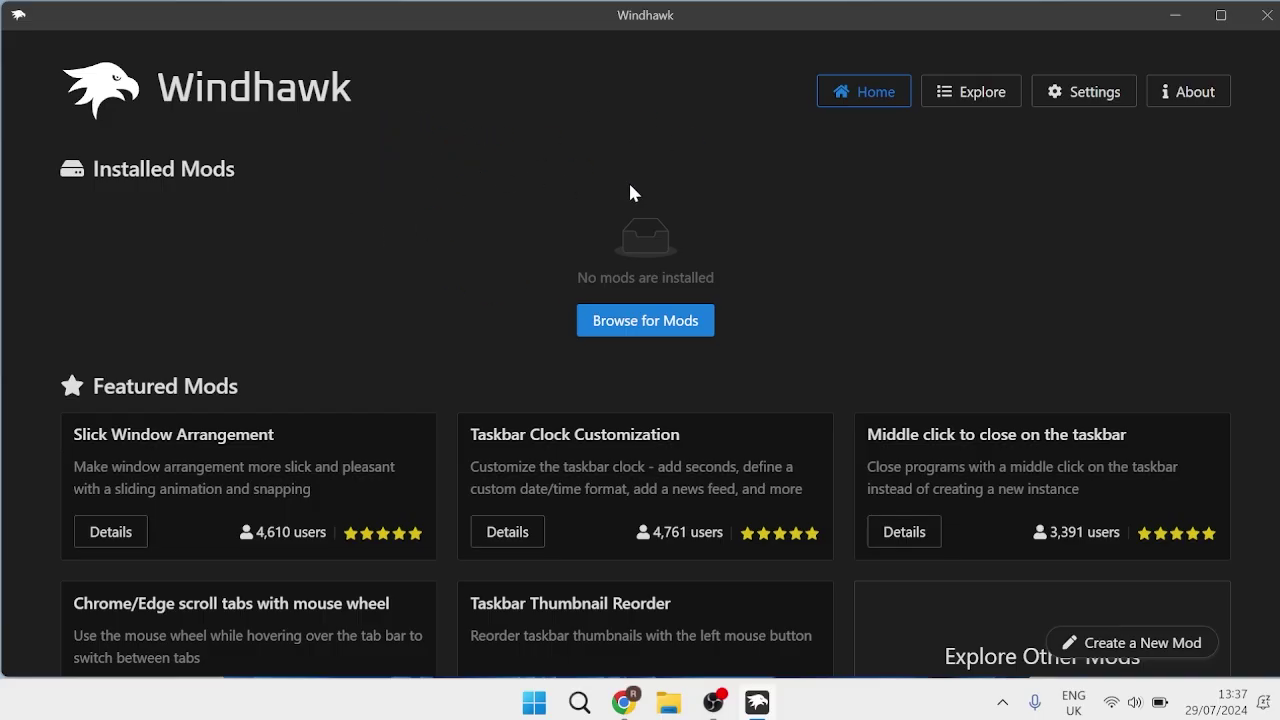
Search Windhawk's Browse for Mods catalogue for 'taskbar'
{"action": "left_click", "coordinate": [636, 321]}
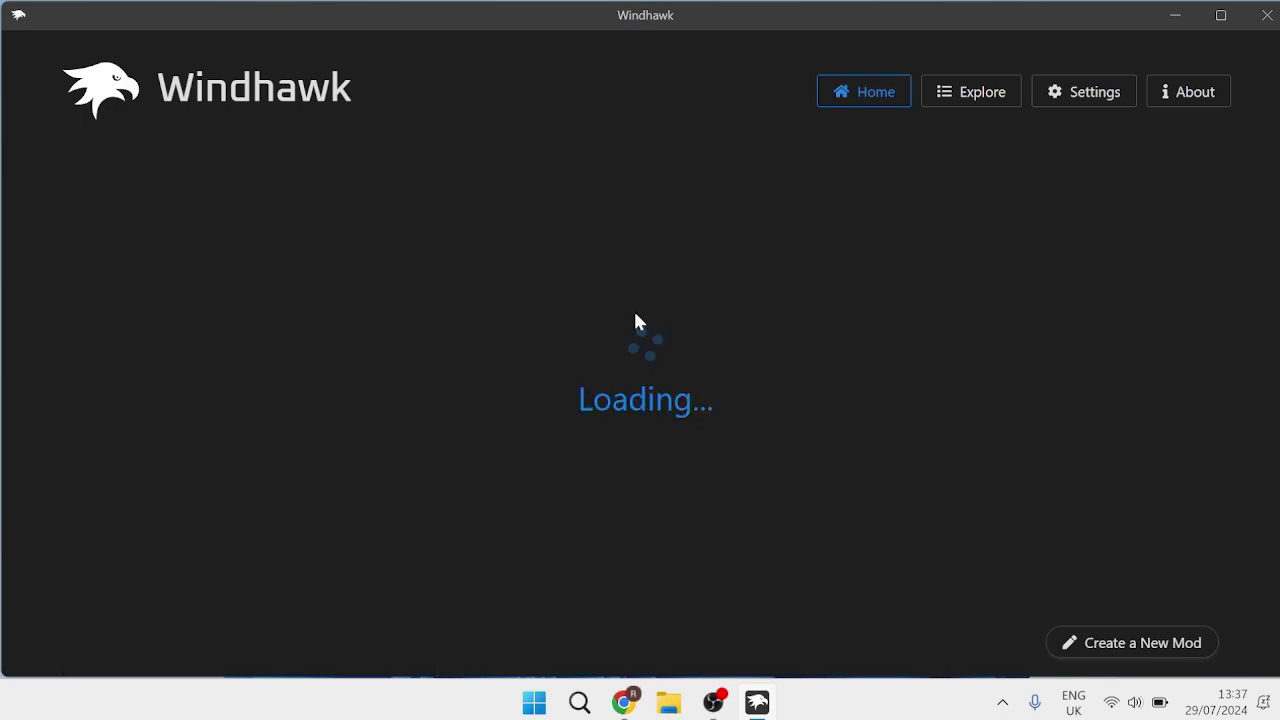
{"action": "left_click", "coordinate": [274, 168]}
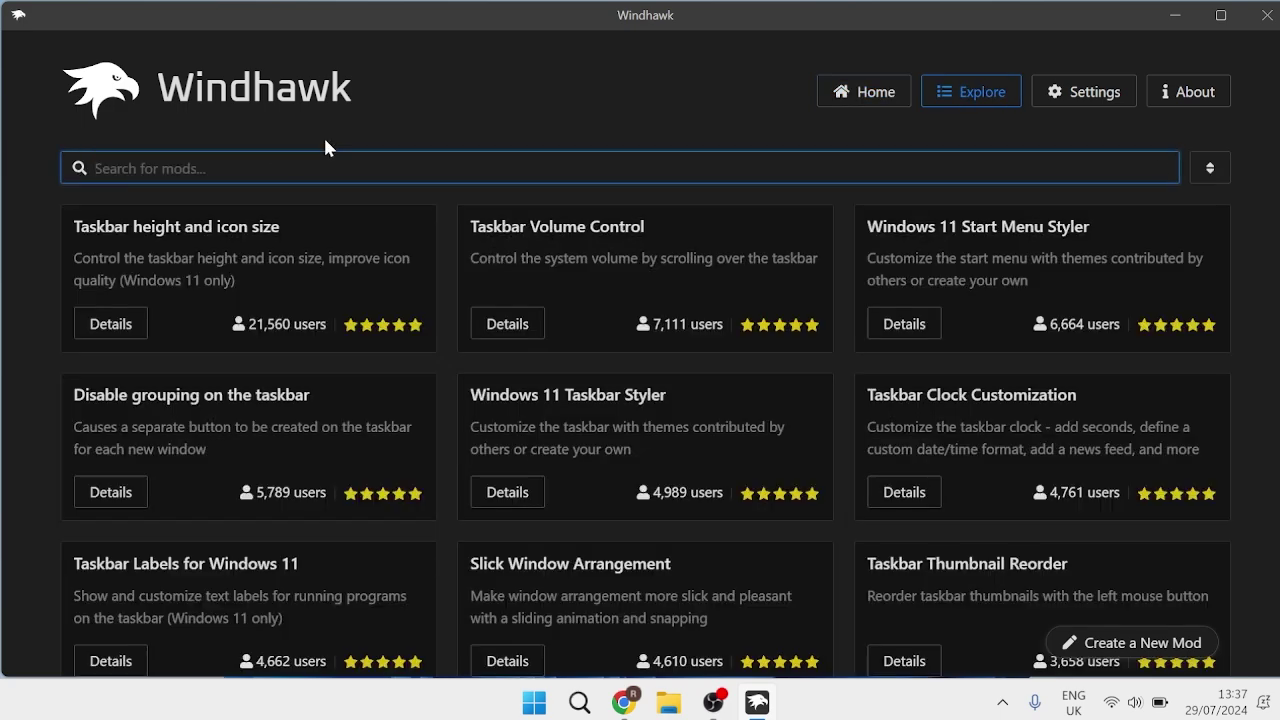
{"action": "type", "text": "taskbar"}
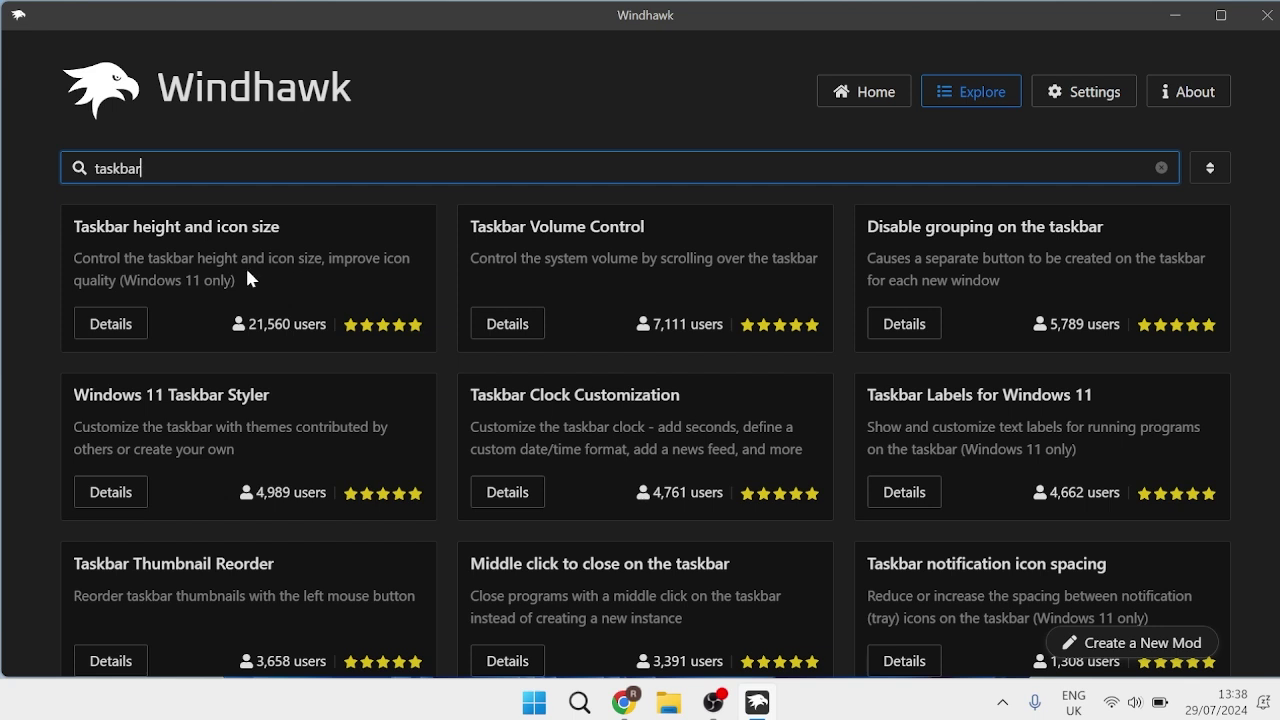
Install the Taskbar height and icon size mod from its details page, accepting the risk prompt
{"action": "left_click", "coordinate": [110, 324]}
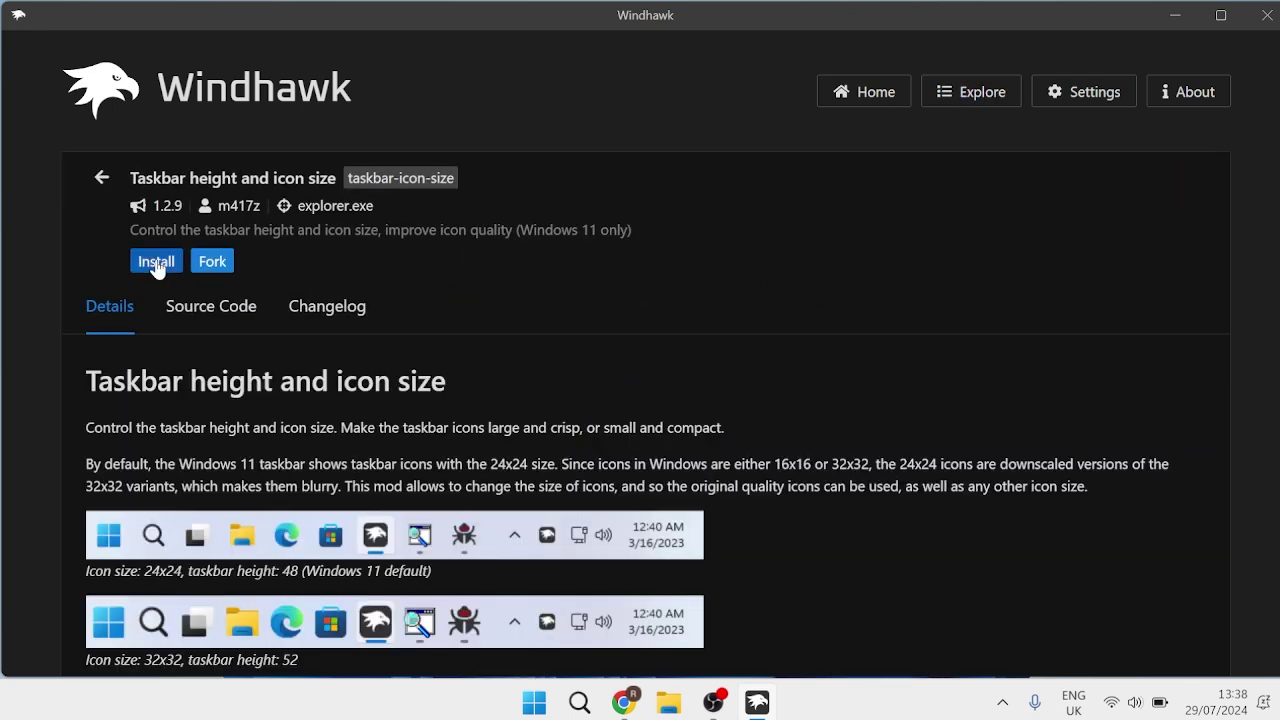
{"action": "left_click", "coordinate": [156, 263]}
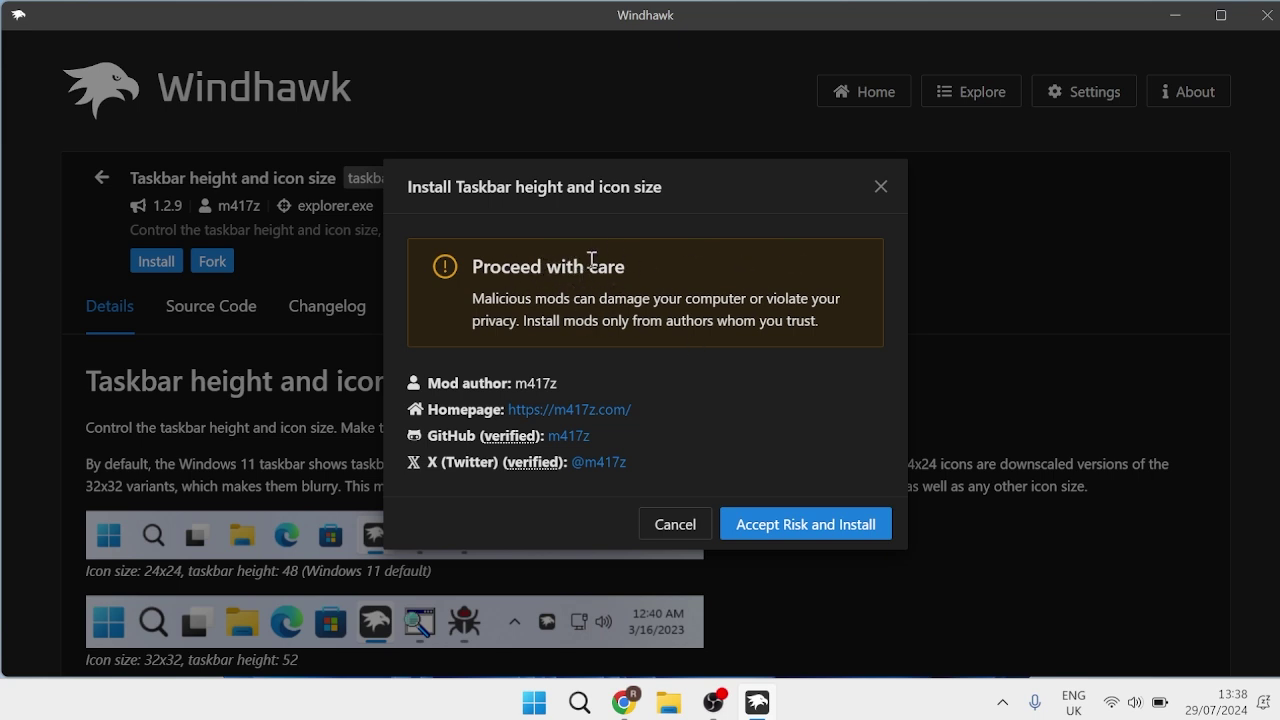
{"action": "left_click", "coordinate": [782, 530]}
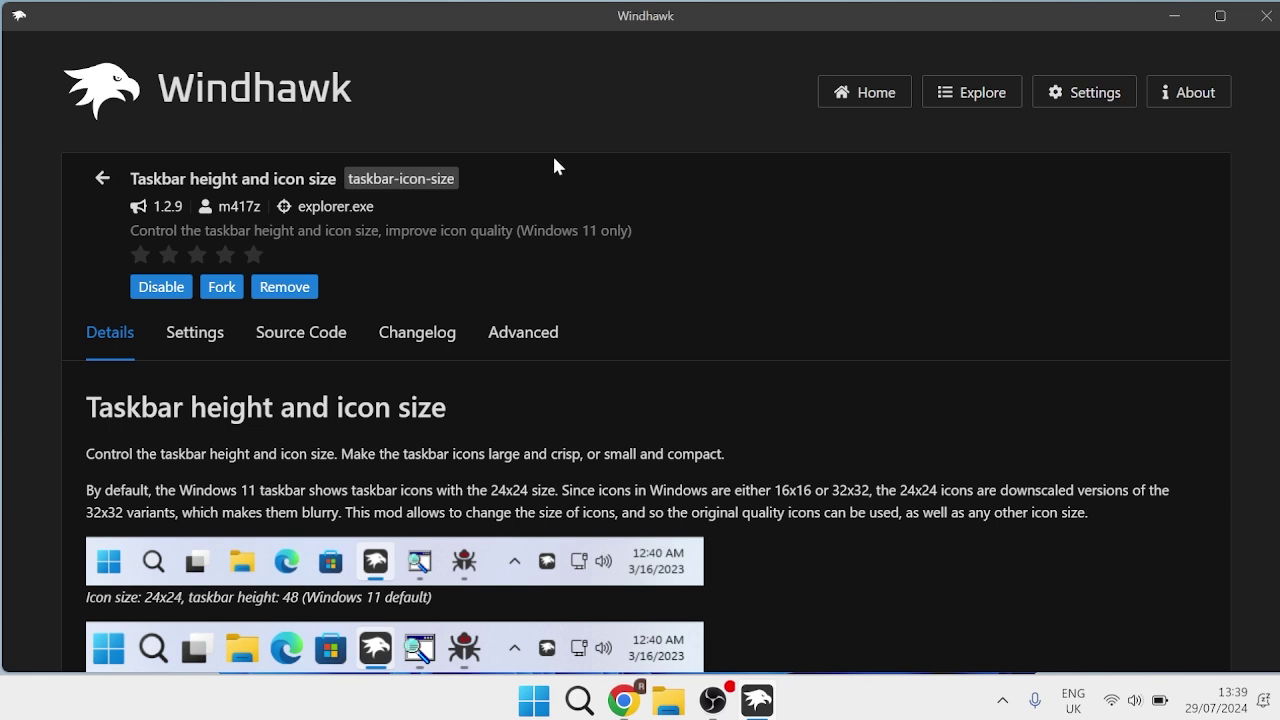
{"action": "left_click", "coordinate": [197, 340]}
Change Icon size from 32 to 20 and Taskbar height from 52 to 35, then save
{"action": "scroll", "coordinate": [112, 250], "scroll_direction": "down", "scroll_amount": 2}
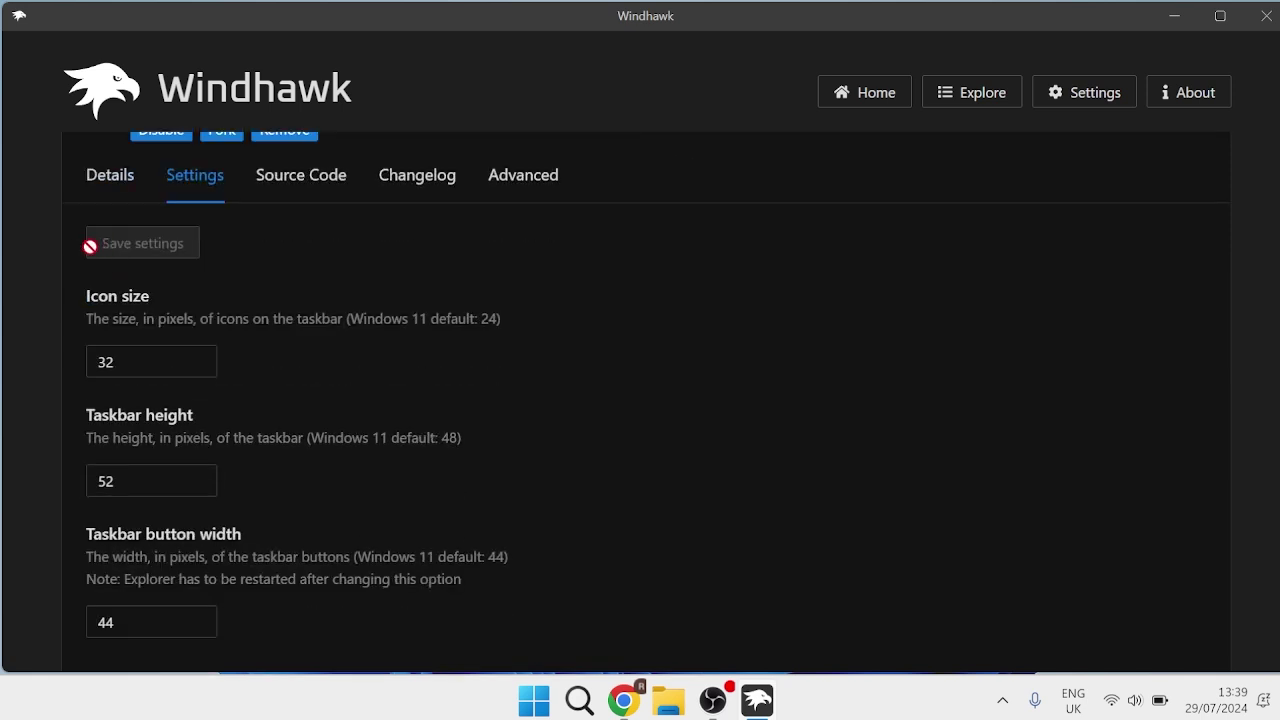
{"action": "double_click", "coordinate": [120, 354]}
{"action": "type", "text": "20"}
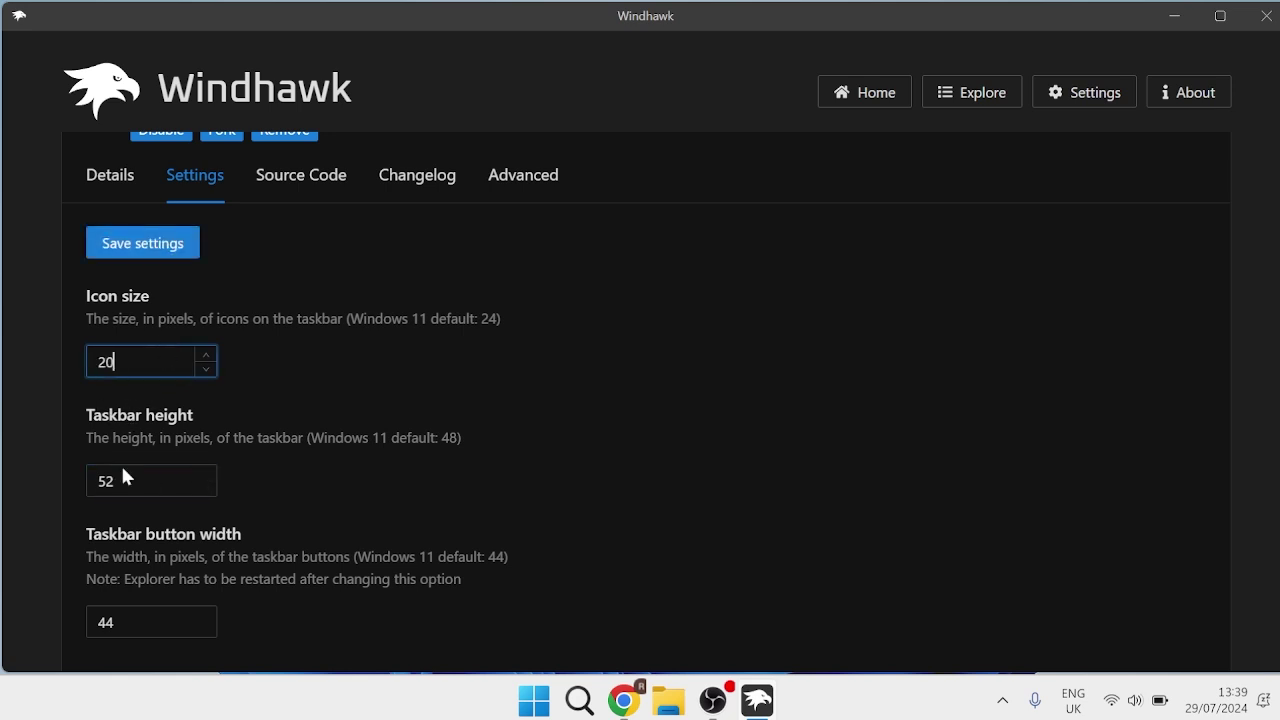
{"action": "double_click", "coordinate": [124, 478]}
{"action": "type", "text": "35"}
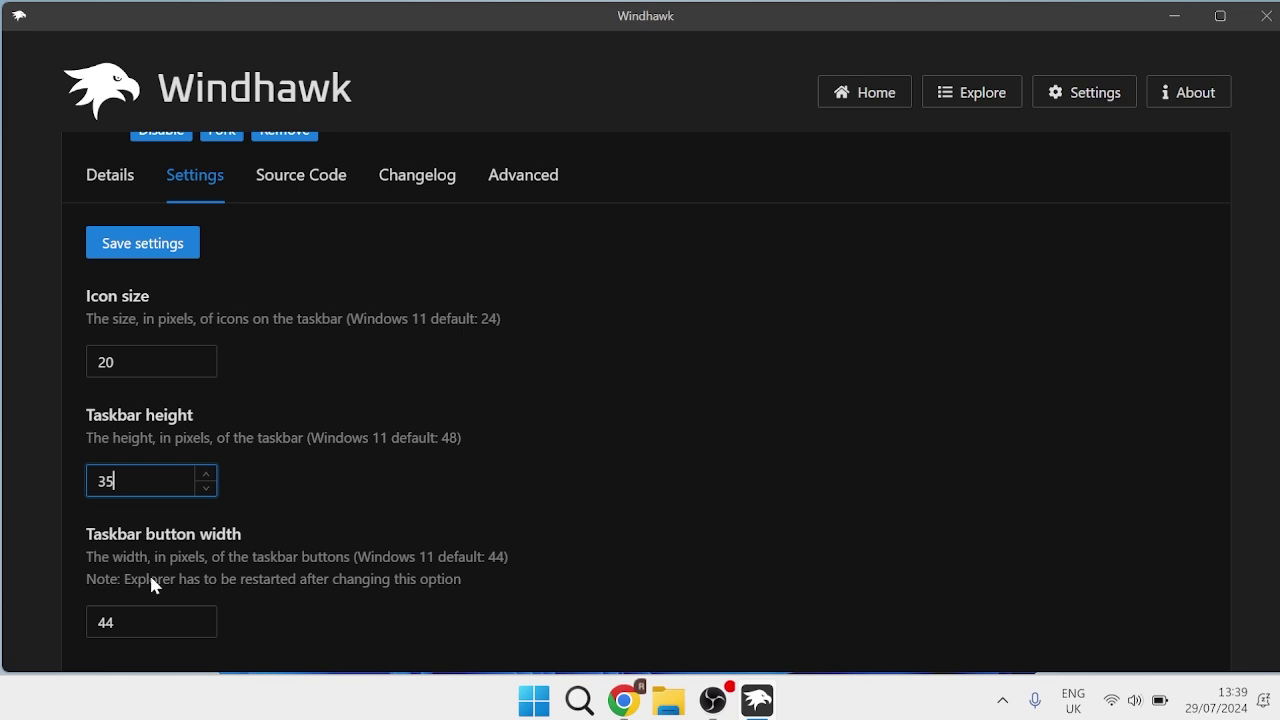
{"action": "left_click", "coordinate": [150, 248]}
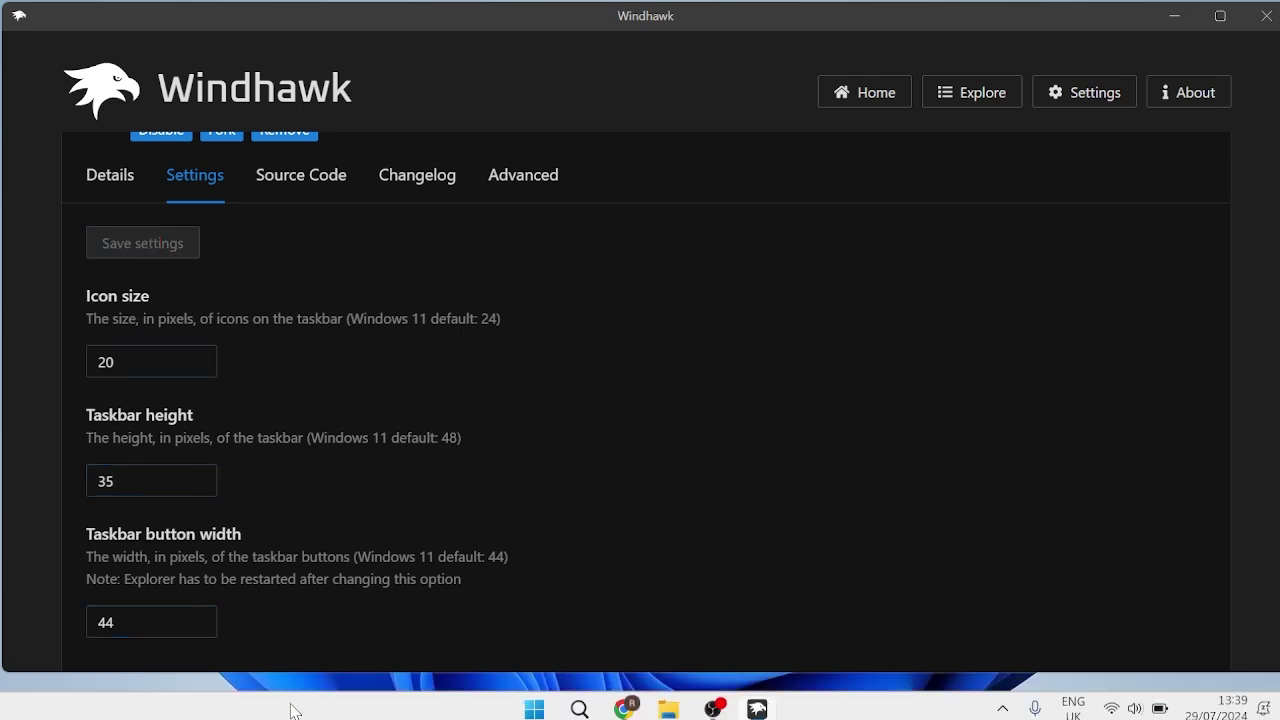